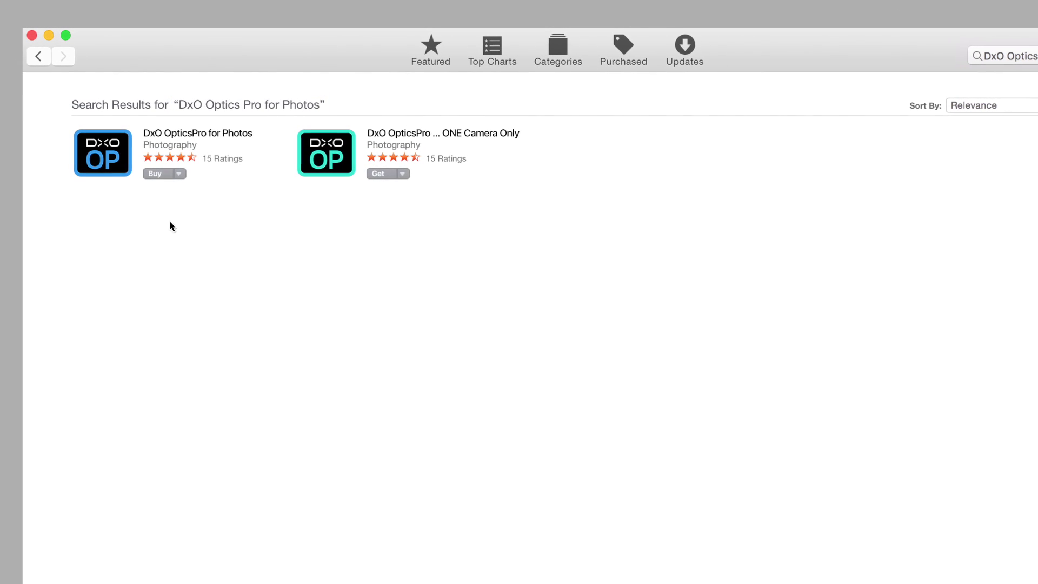
Open the DxO OpticsPro for Photos product page in the App Store and install it
click(103, 154)
click(203, 249)
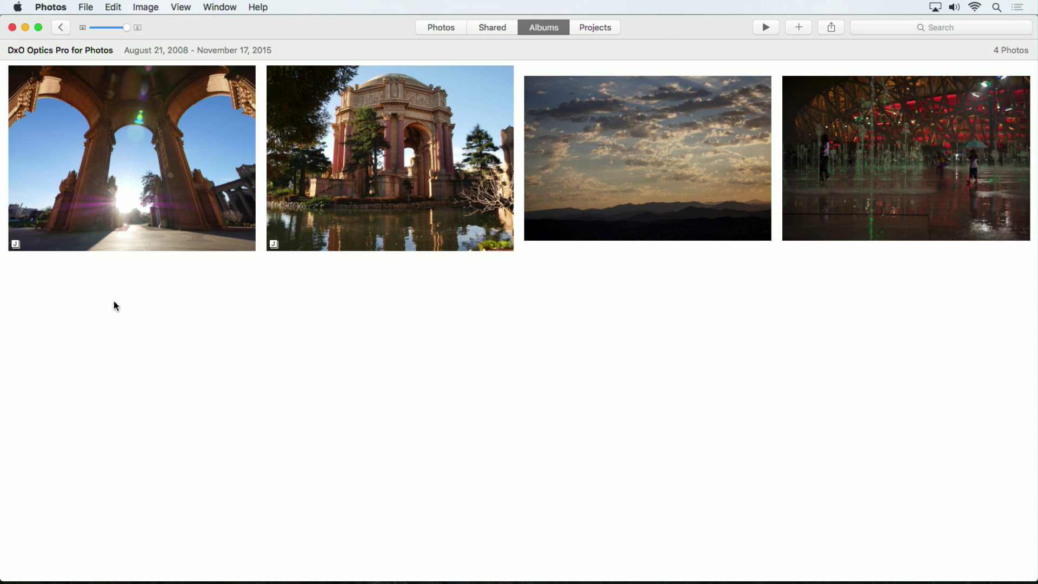
Open the first archway photo in edit view and choose Use RAW as Original
click(137, 181)
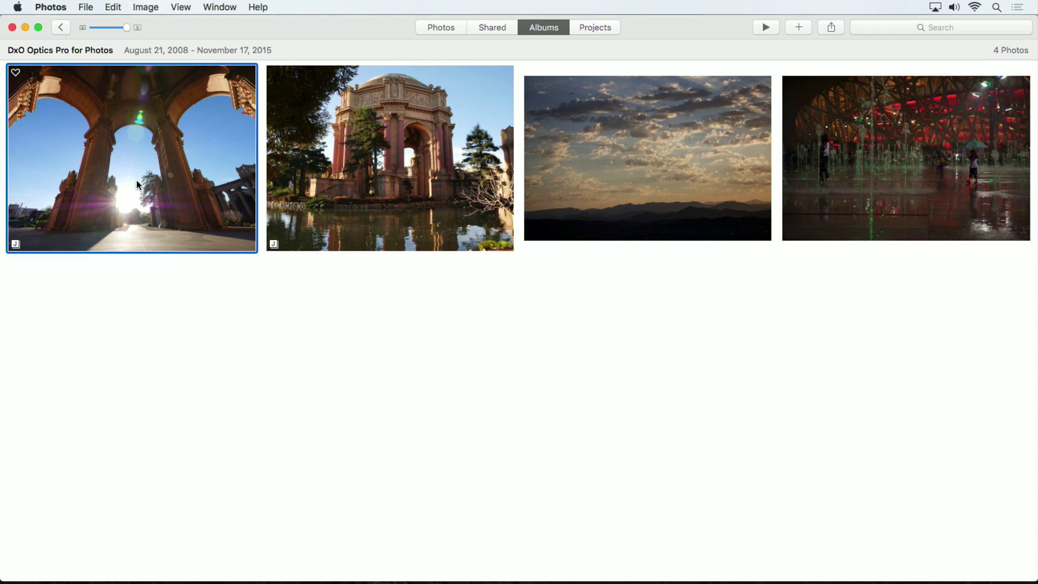
key(Return)
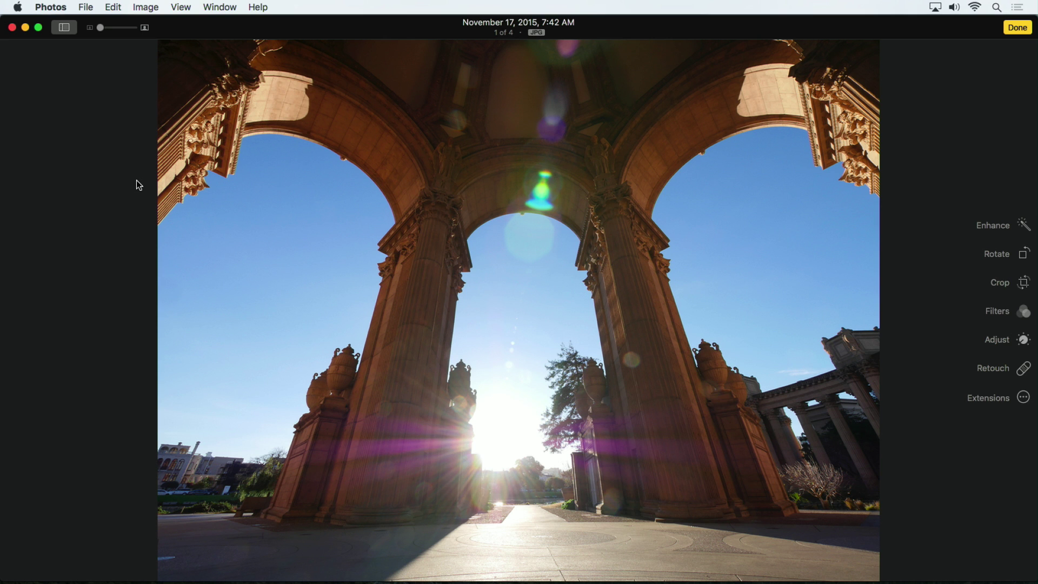
click(140, 8)
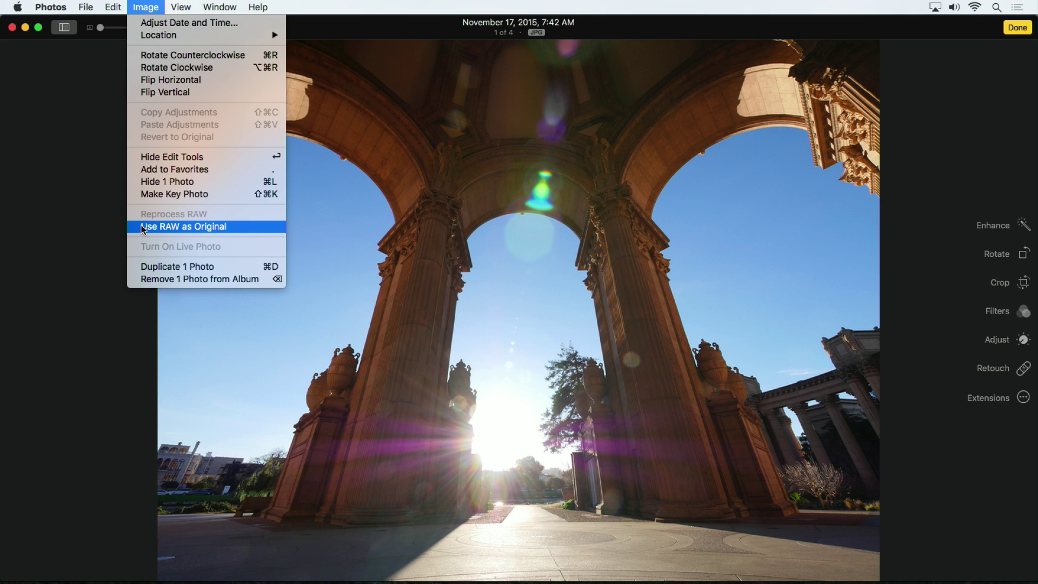
click(420, 202)
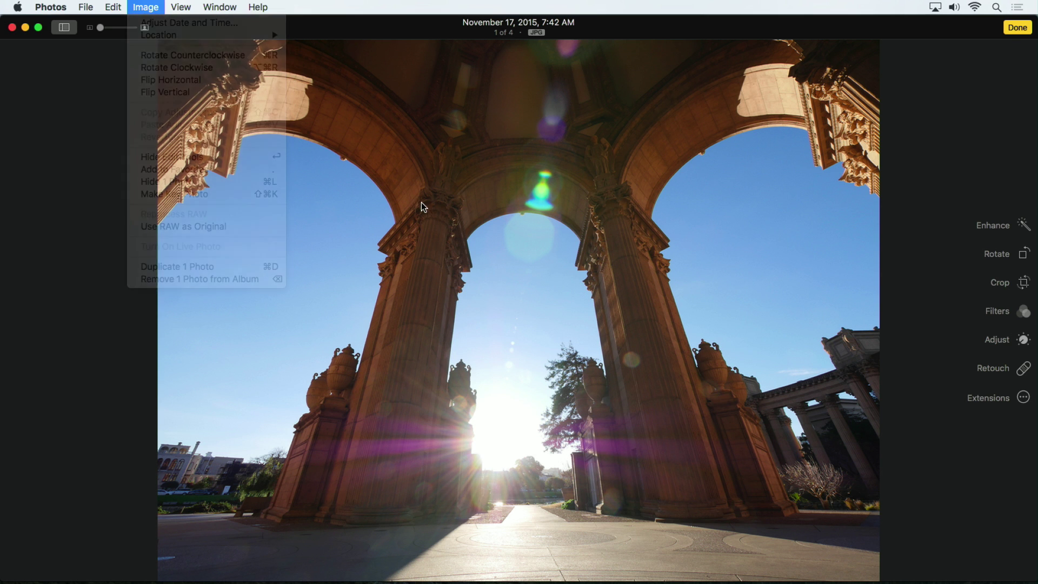
right_click(420, 202)
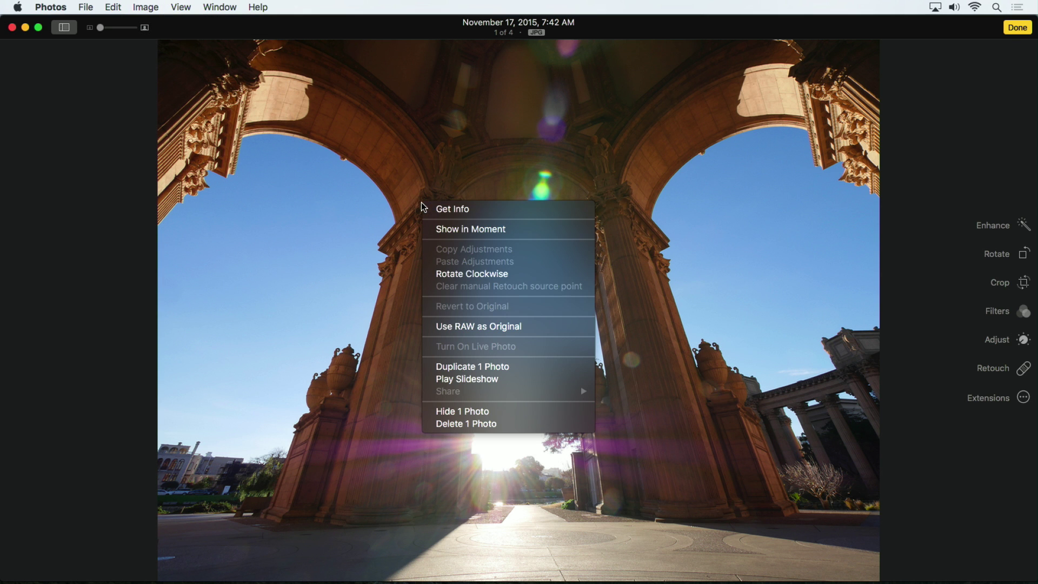
click(428, 329)
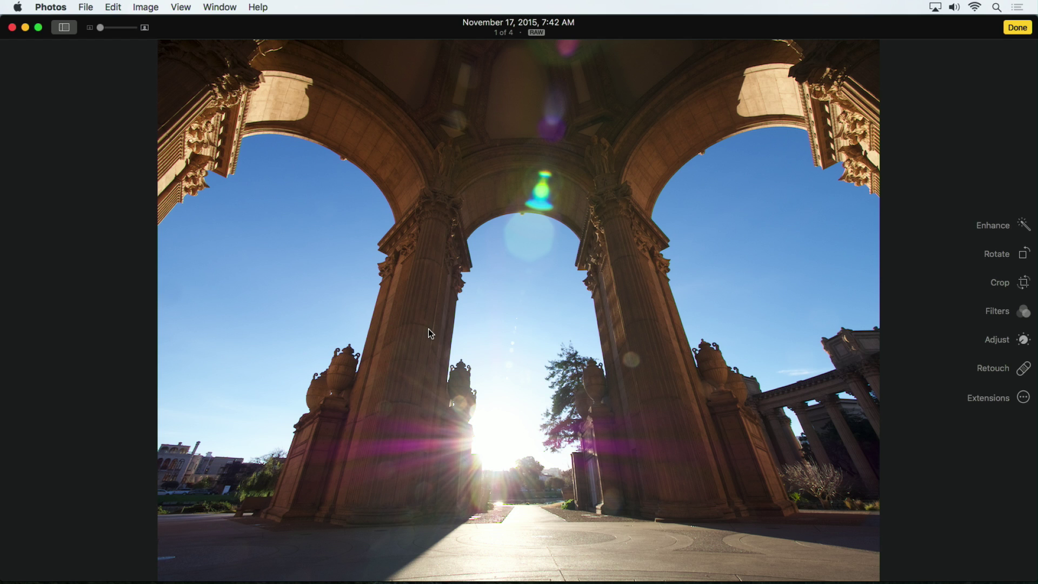
Open the photo-extension management settings from the Extensions menu
click(1020, 403)
click(1022, 400)
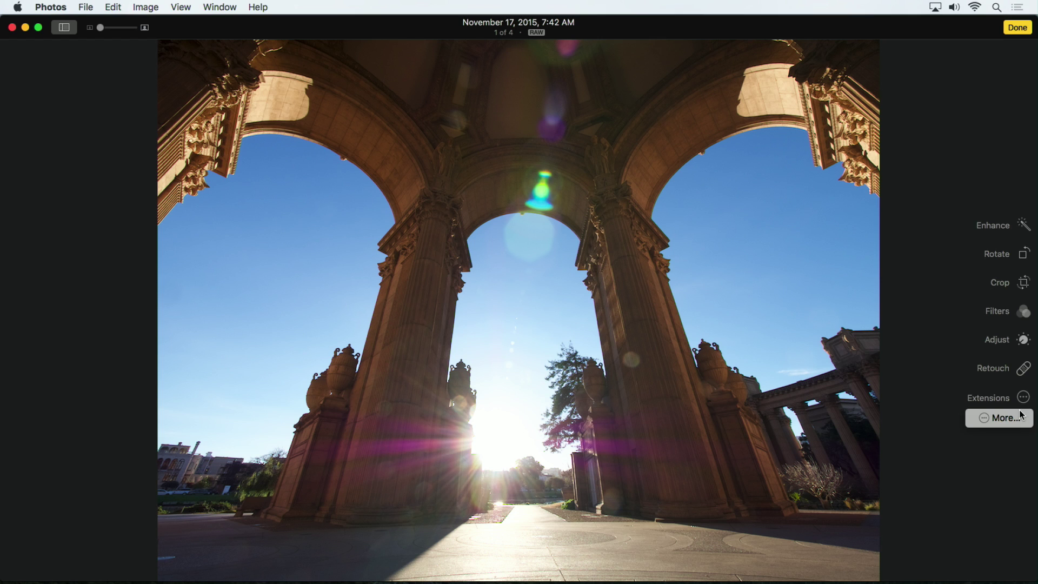
click(1022, 416)
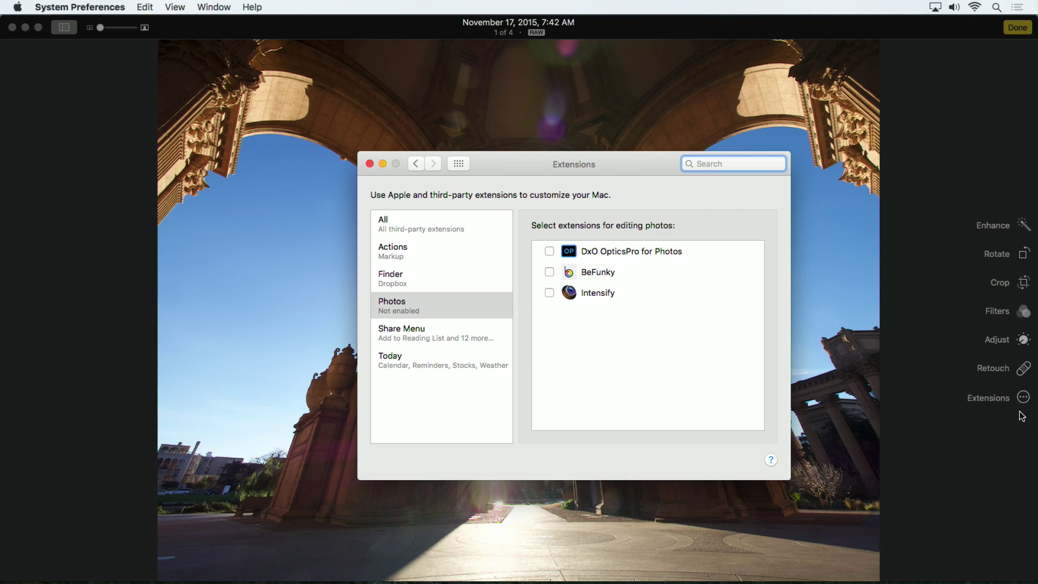
Enable the DxO OpticsPro for Photos, BeFunky and Intensify extensions, then close the settings
click(548, 251)
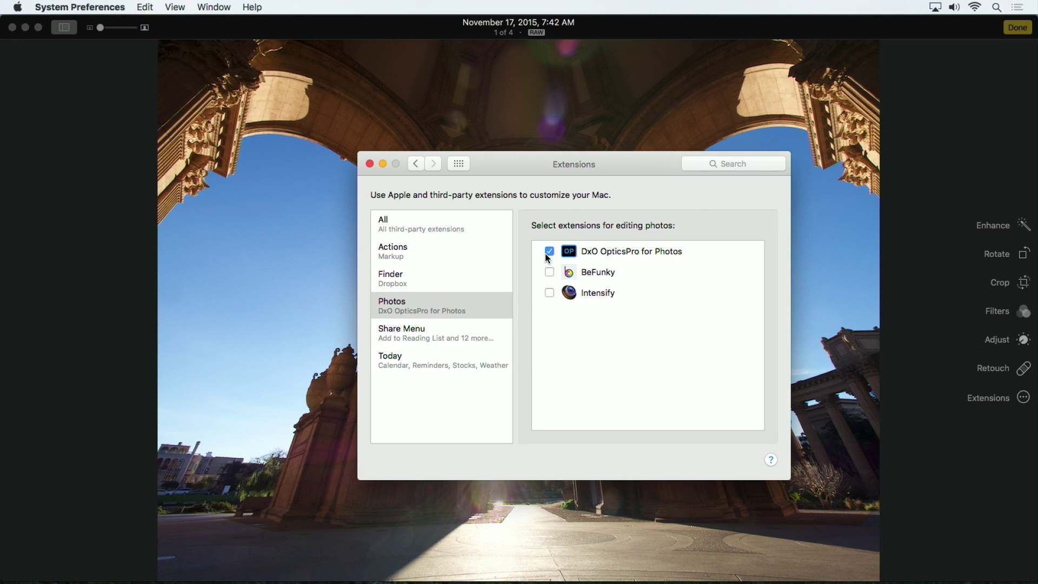
click(549, 271)
click(549, 293)
click(370, 164)
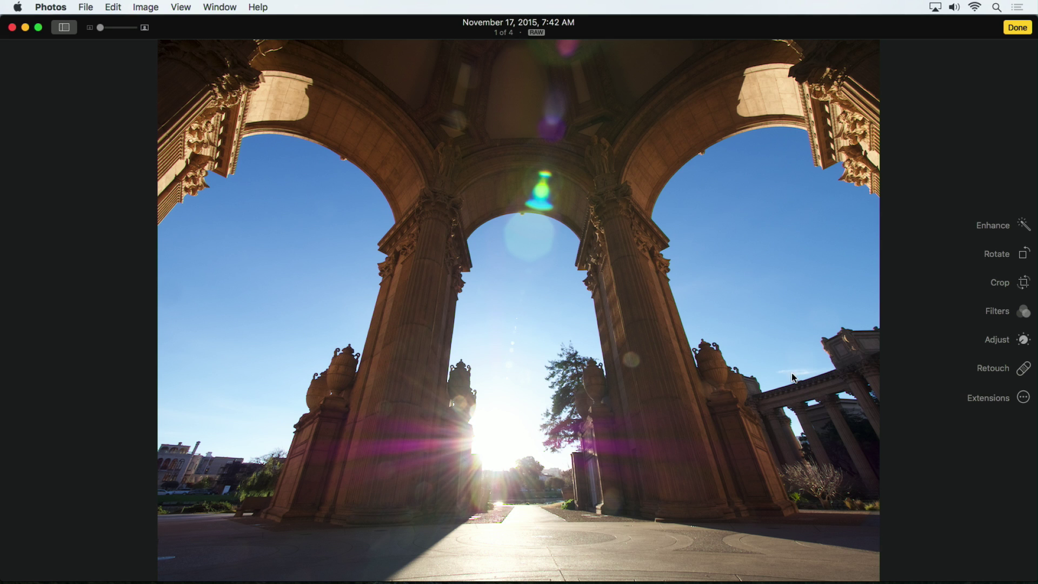
Open the archway photo in the DxO OpticsPro for Photos extension
click(1024, 400)
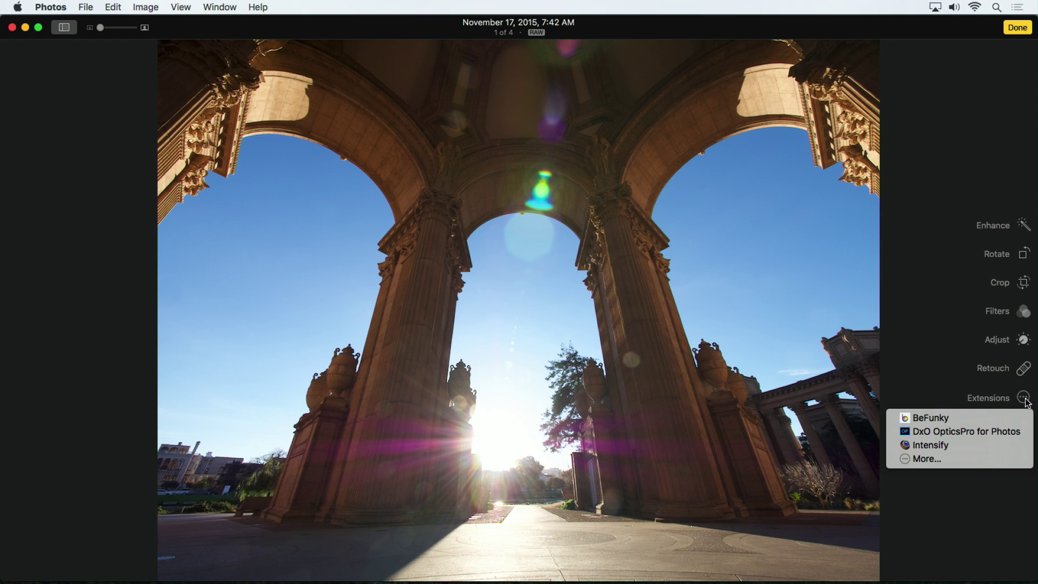
click(1018, 431)
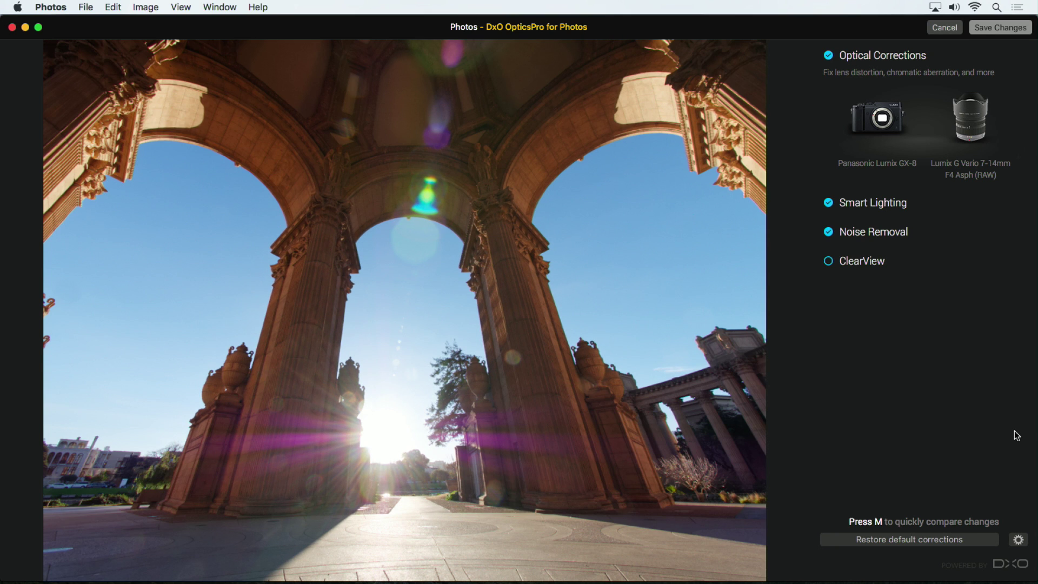
mouse_move(940, 204)
Save the DxO default corrections, finish editing, and open the sunset photo for editing
click(990, 31)
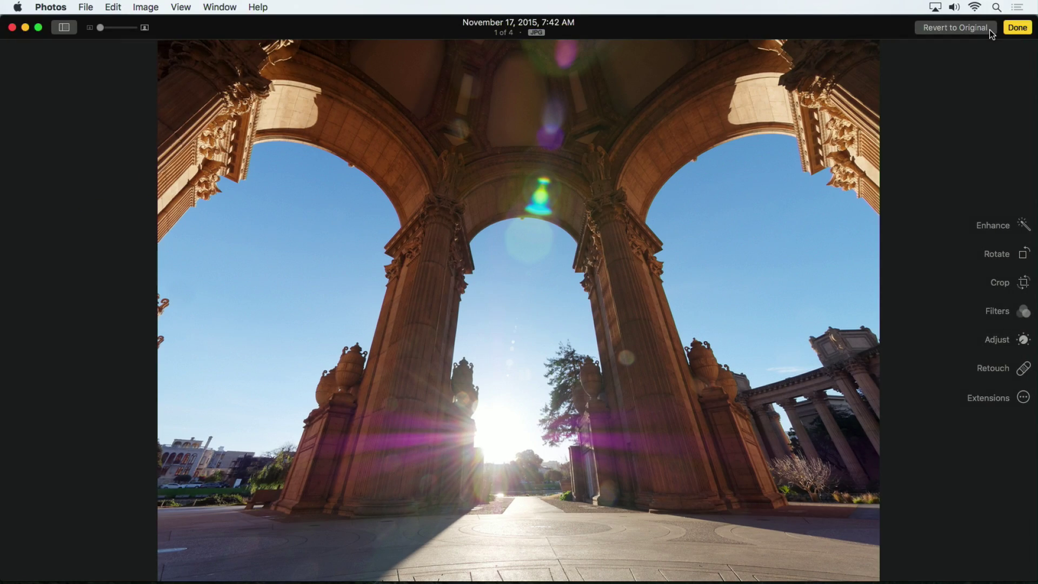
click(1013, 28)
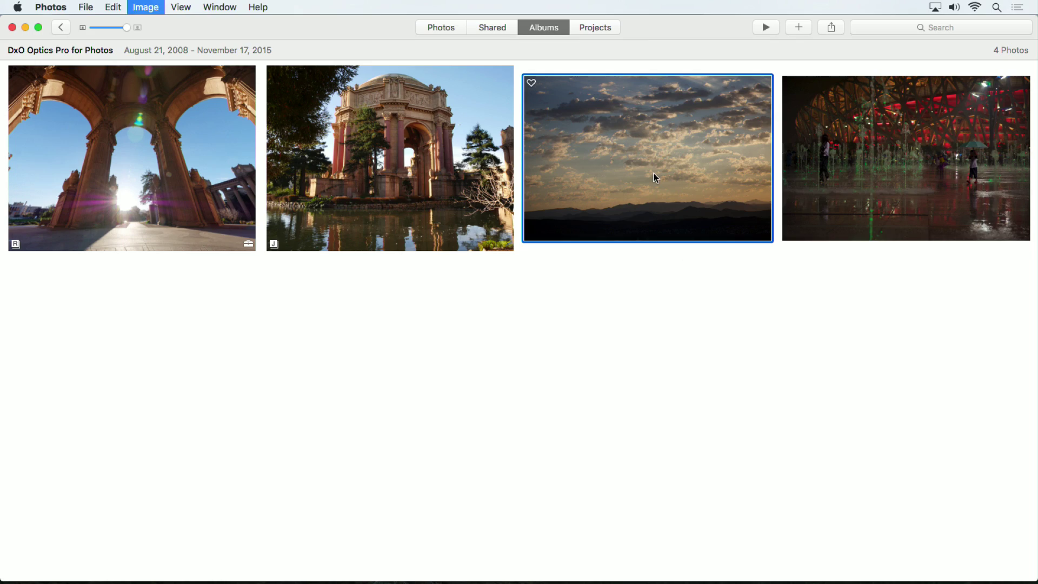
key(Return)
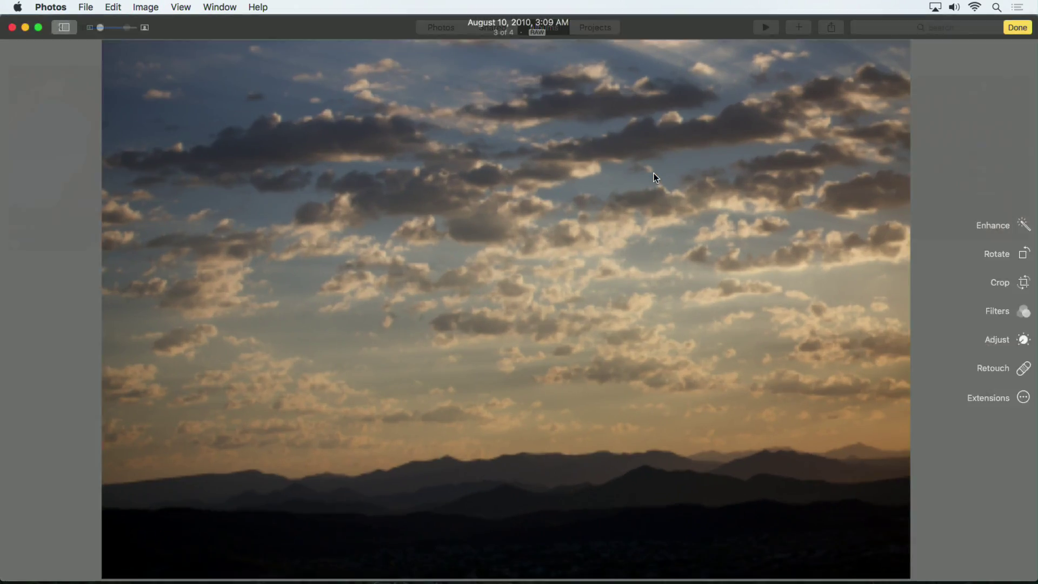
Edit the sunset photo in DxO OpticsPro with ClearView set to Strong, save, and advance to the next photo
click(1023, 399)
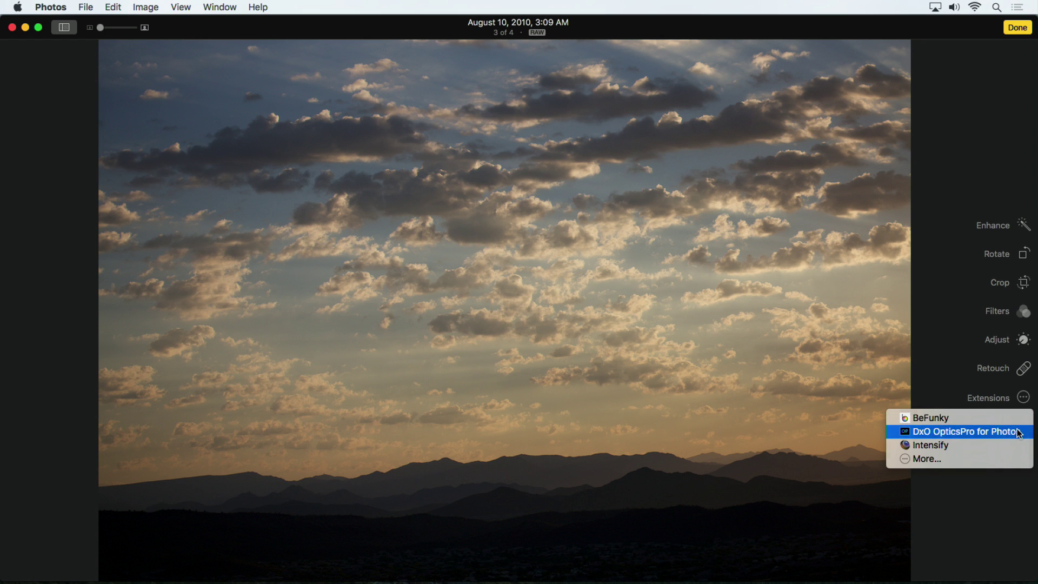
click(962, 431)
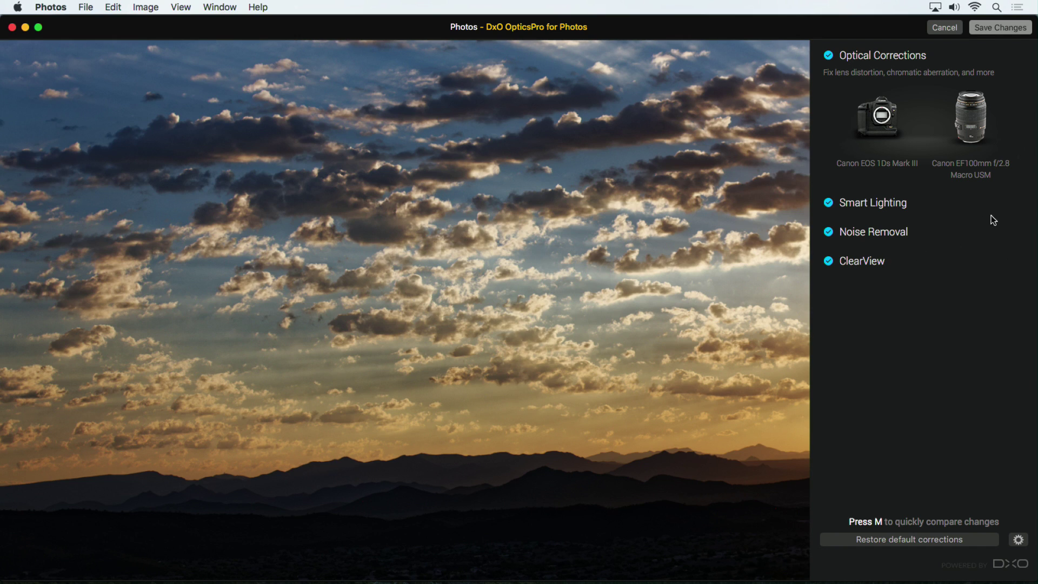
click(994, 261)
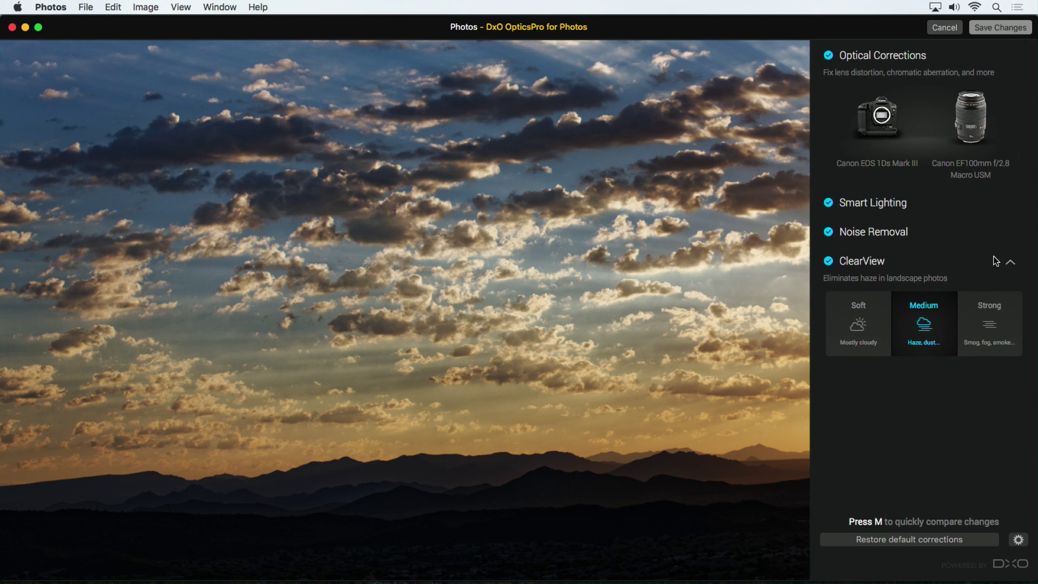
click(877, 300)
click(898, 307)
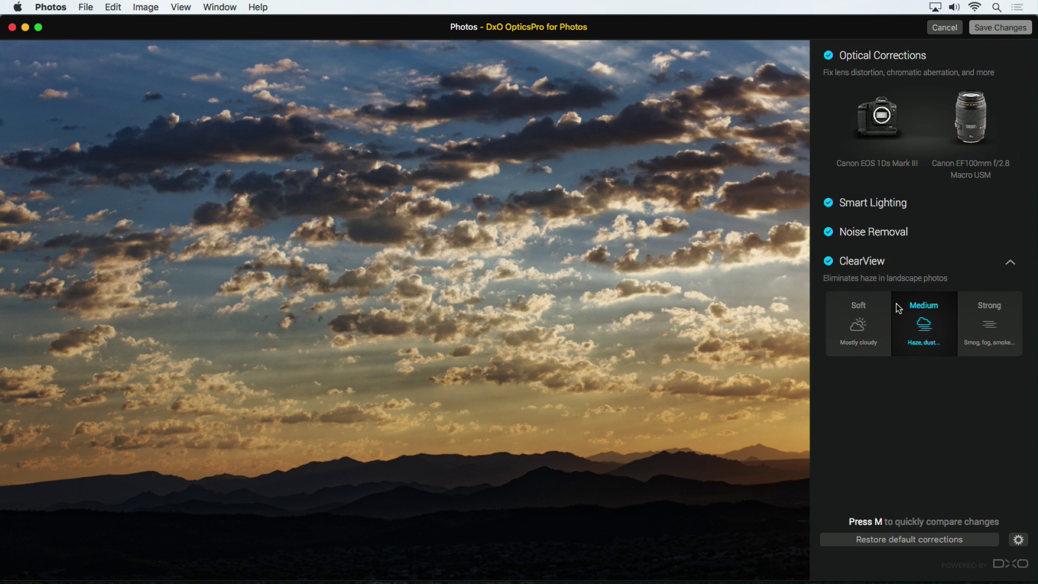
click(969, 314)
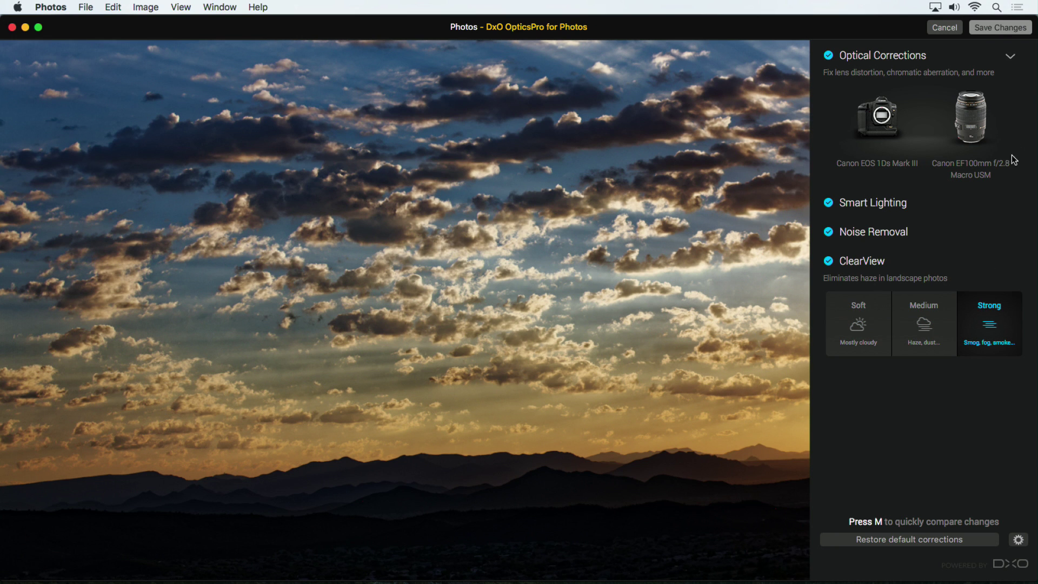
click(1008, 28)
key(Right)
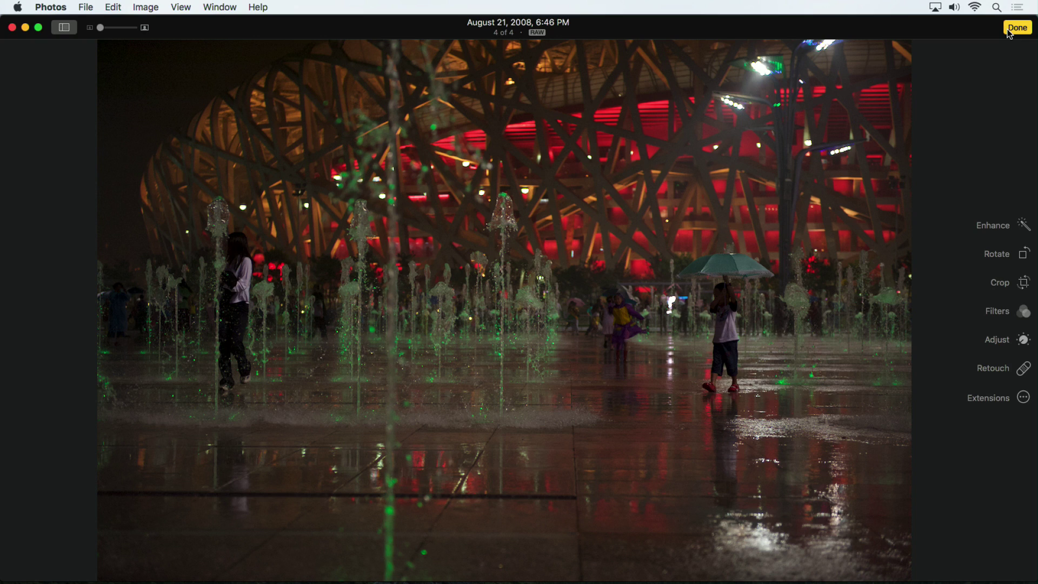
Open the stadium photo in DxO OpticsPro and switch Noise Removal from HQ to PRIME
click(1023, 400)
click(1015, 431)
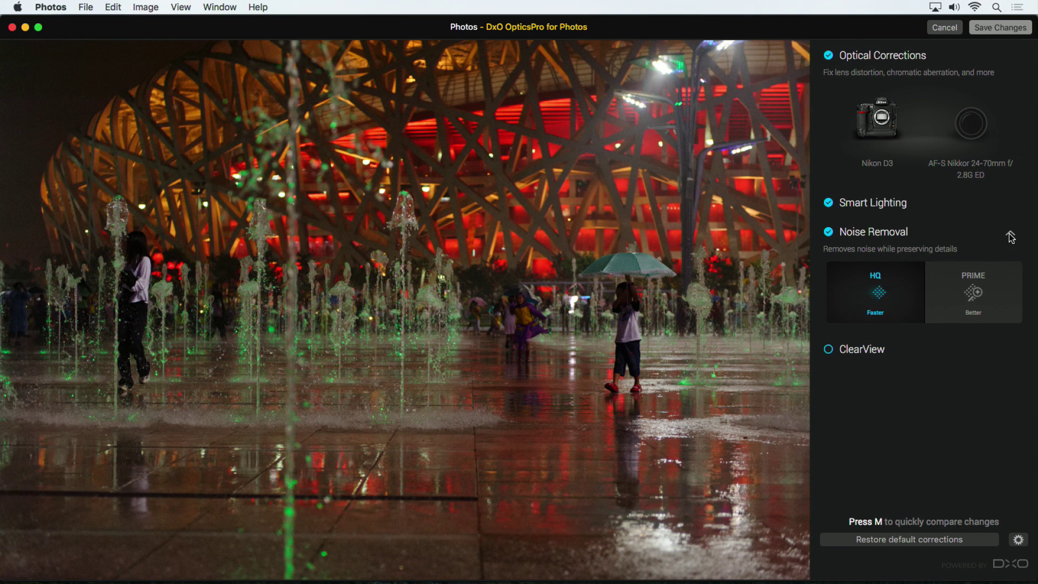
click(1009, 236)
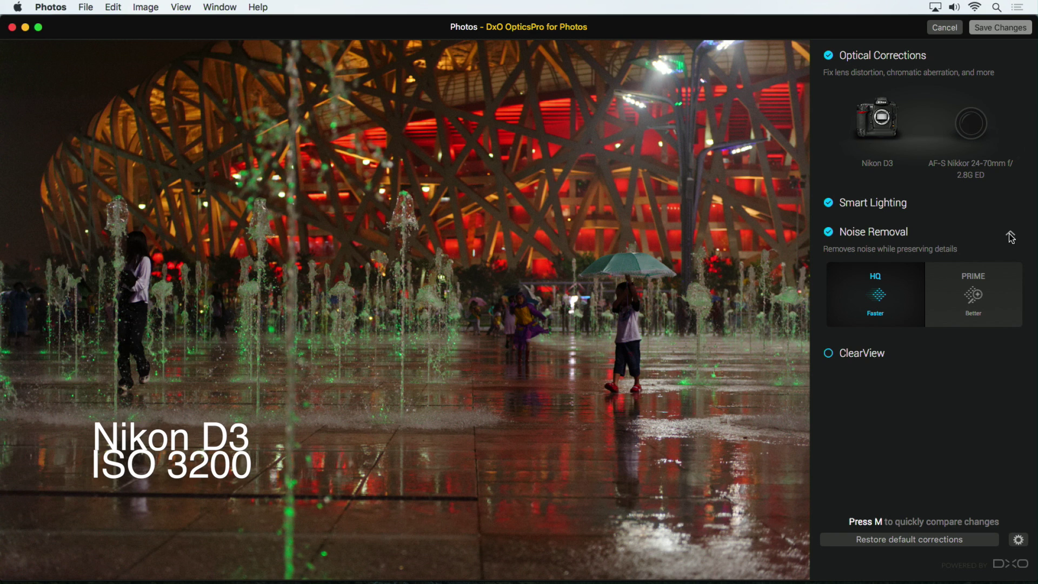
click(995, 288)
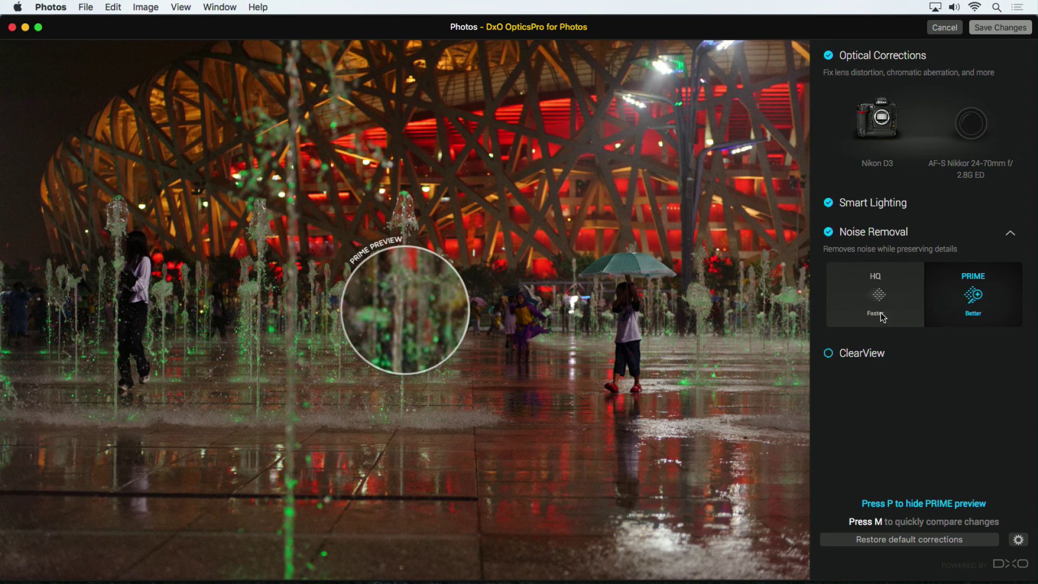
Place the preview loupe over the umbrella and toggle M to compare PRIME against the original
drag(445, 330, 640, 278)
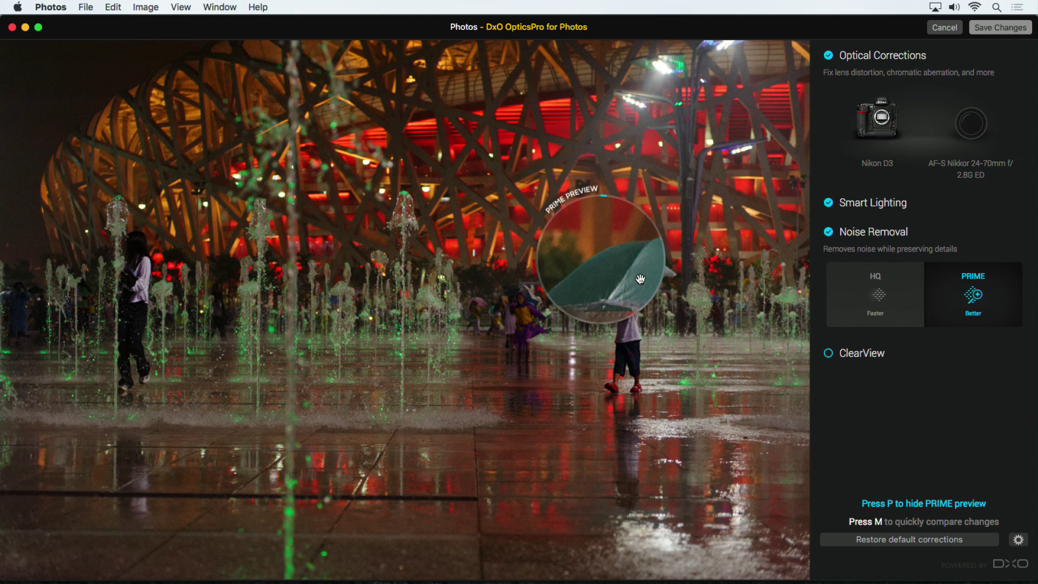
key(m)
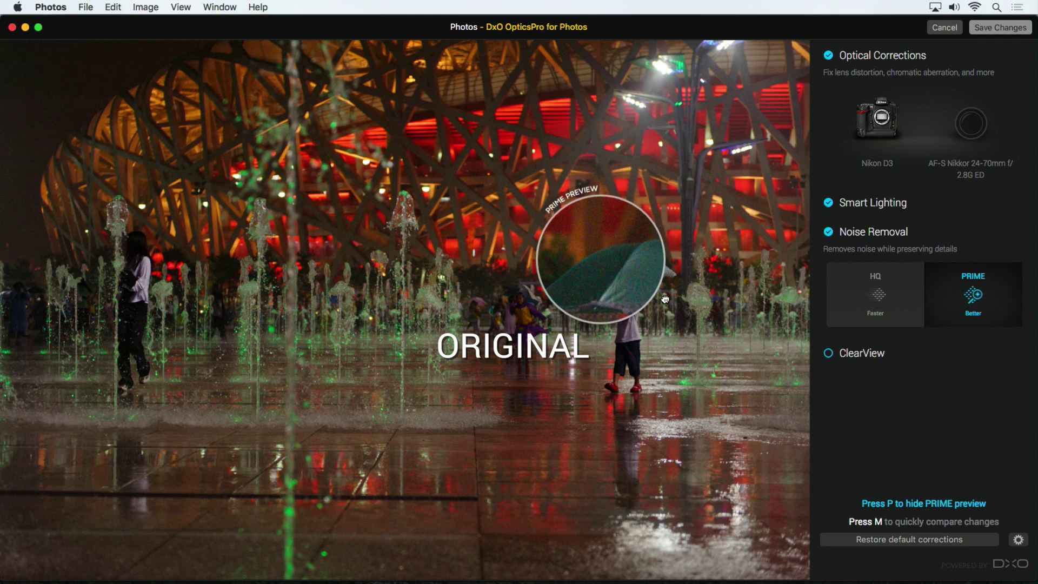
key(m)
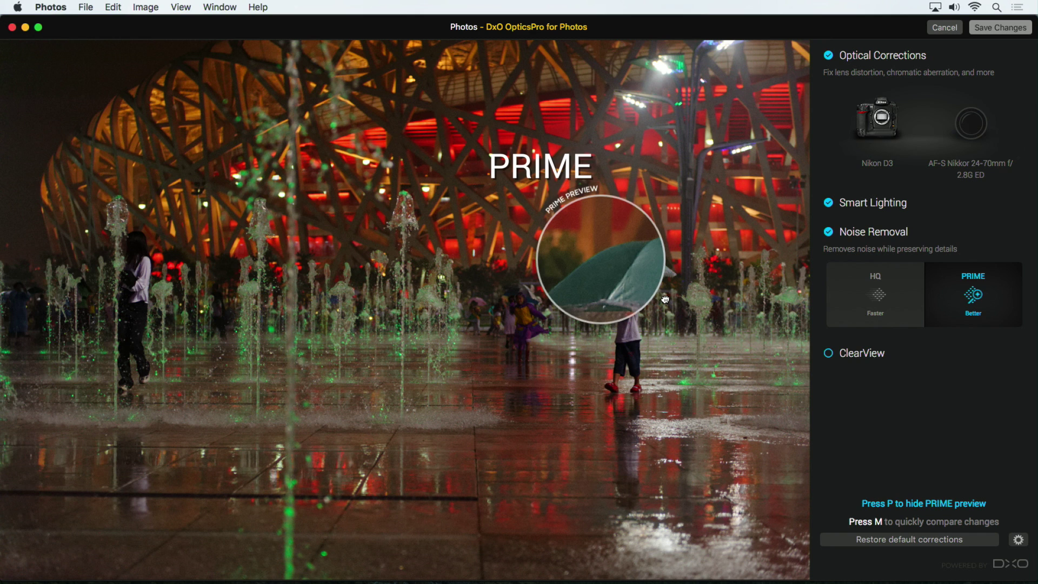
key(m)
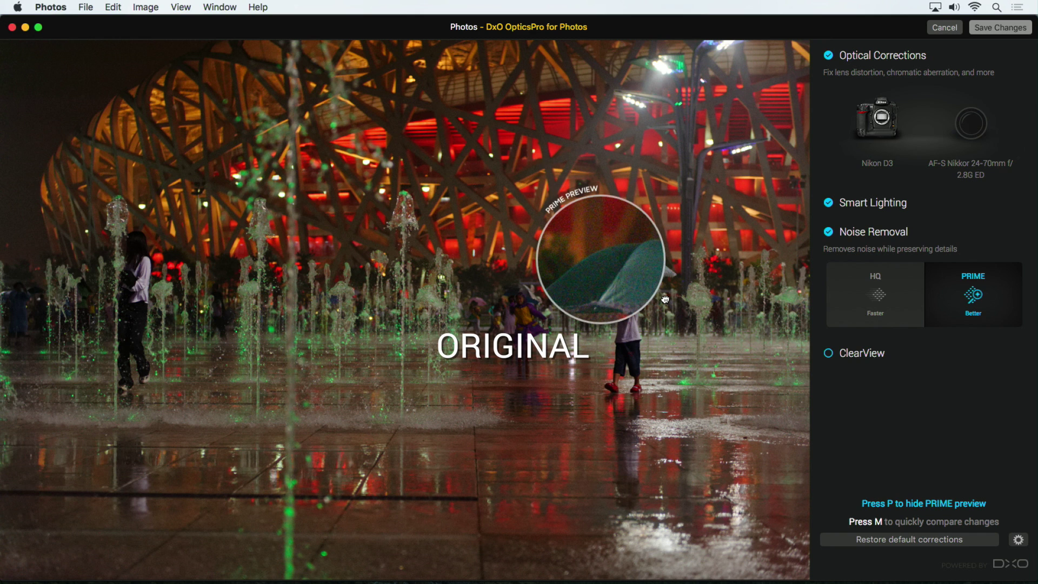
key(m)
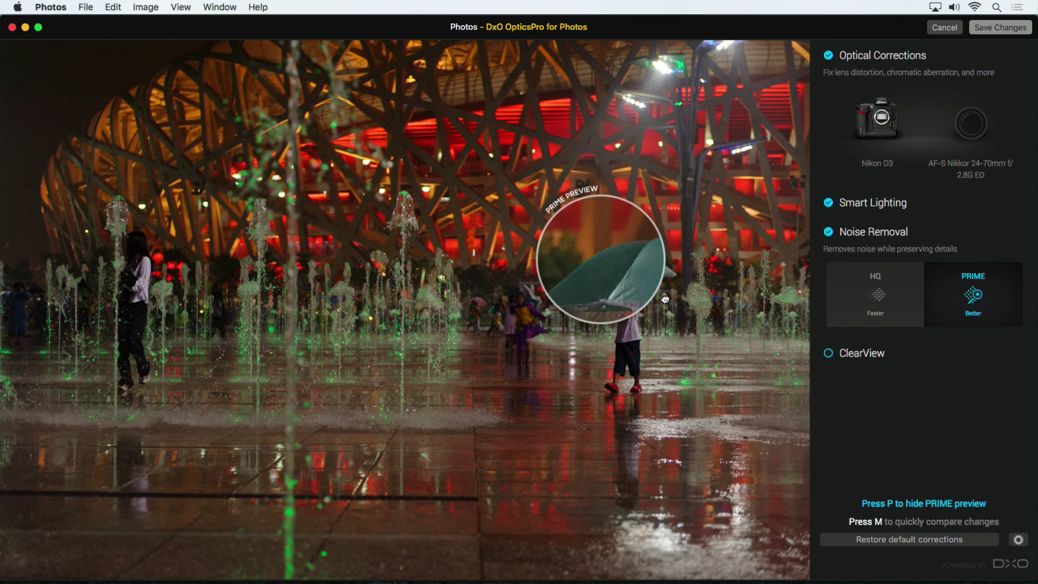